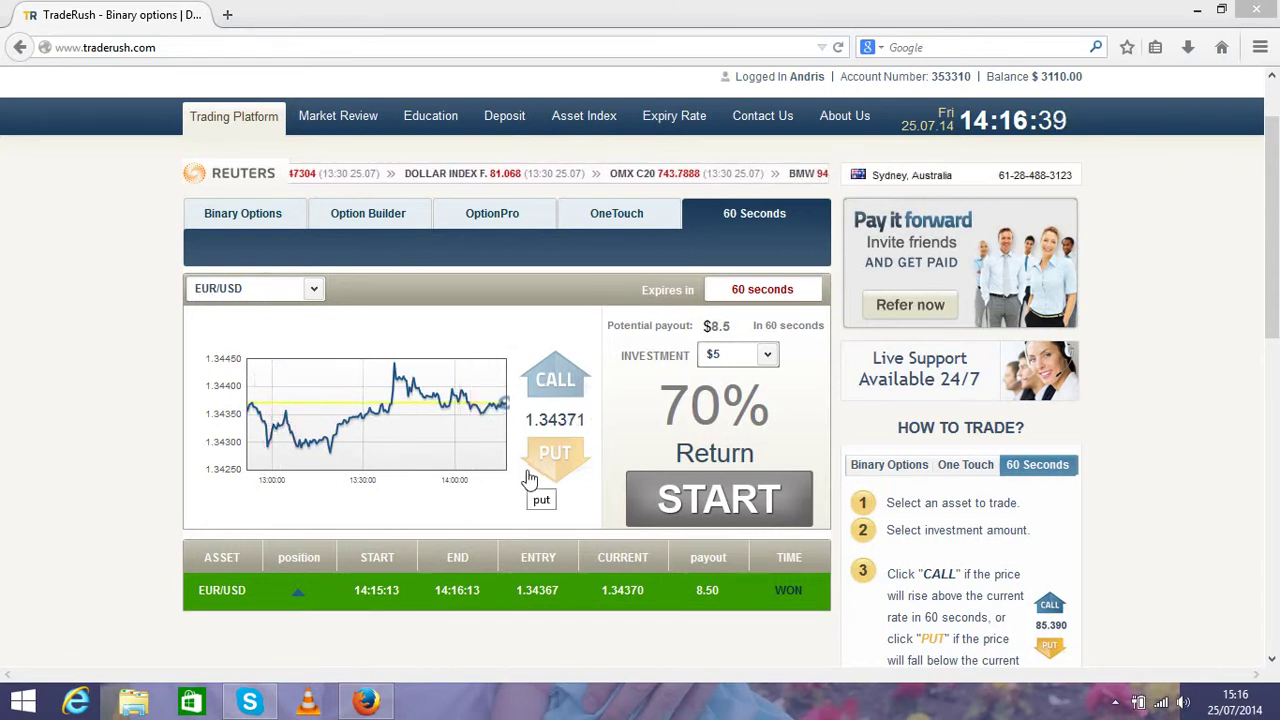
- Choose CALL for a new $5, 60-second EUR/USD trade after the previous trade won
left_click(557, 380)
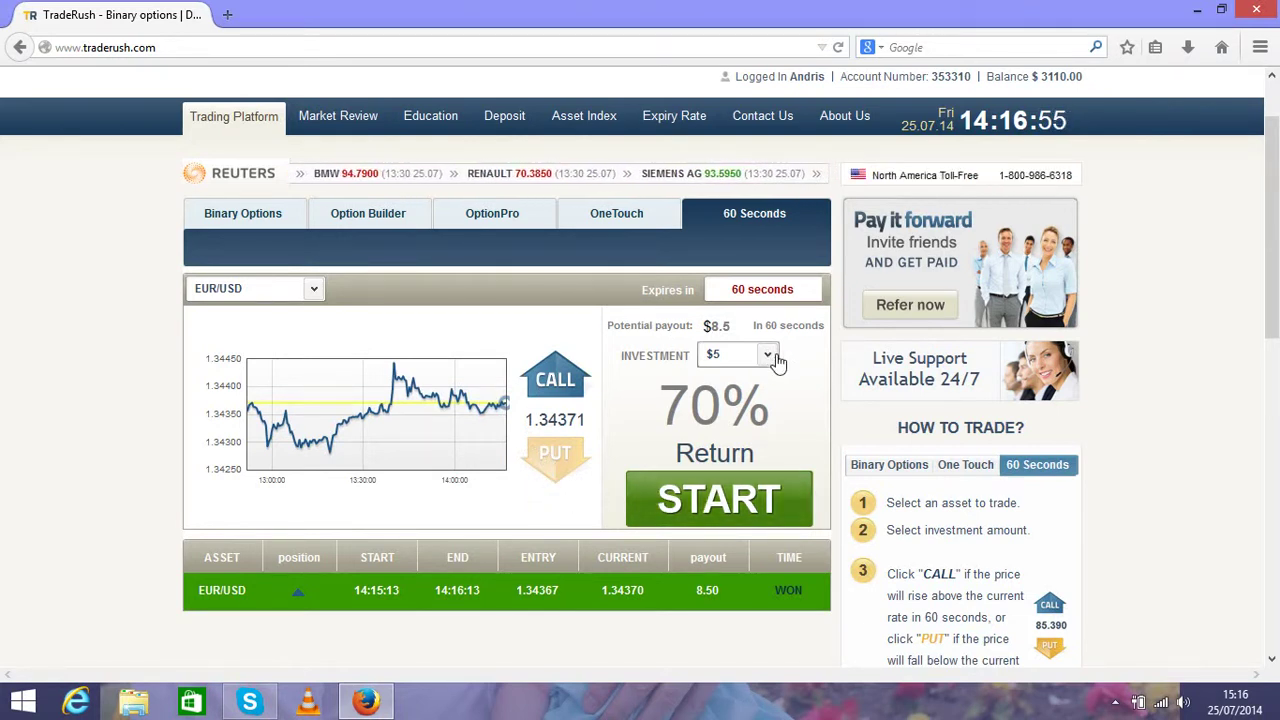
- Keep the stake at $5 and confirm the EUR/USD CALL trade, entered at 1.34373
left_click(777, 360)
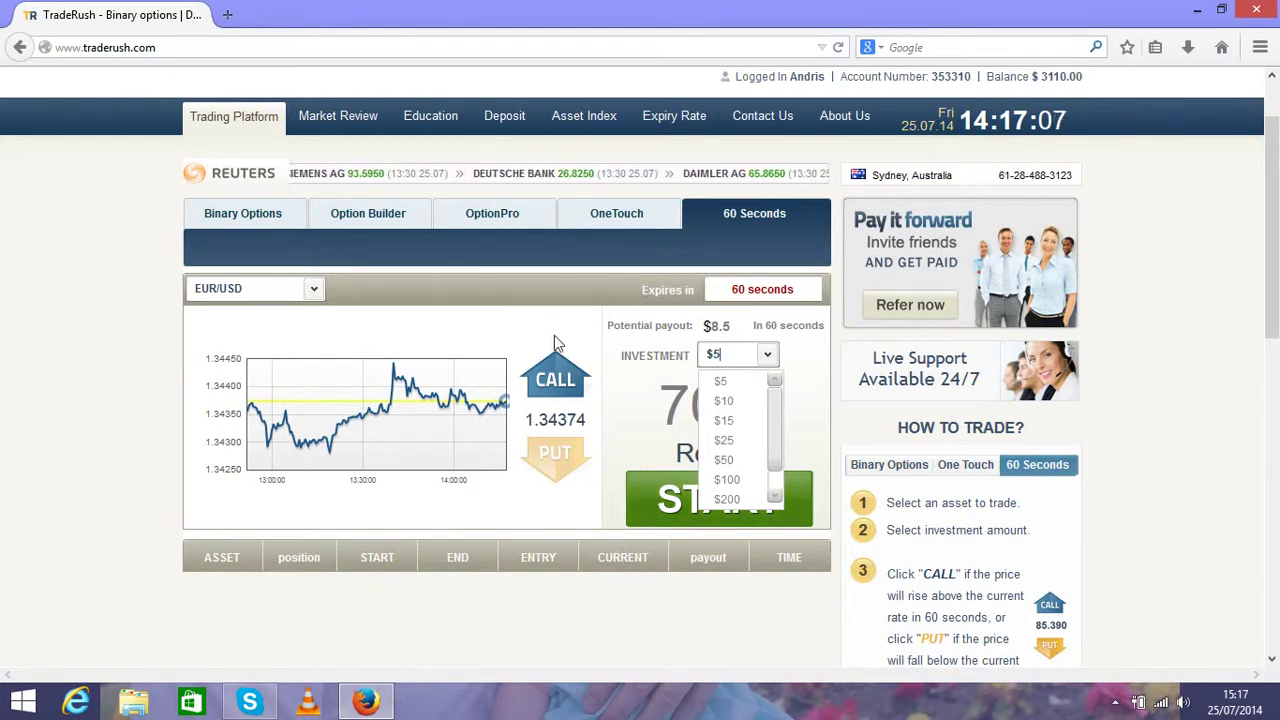
left_click(597, 432)
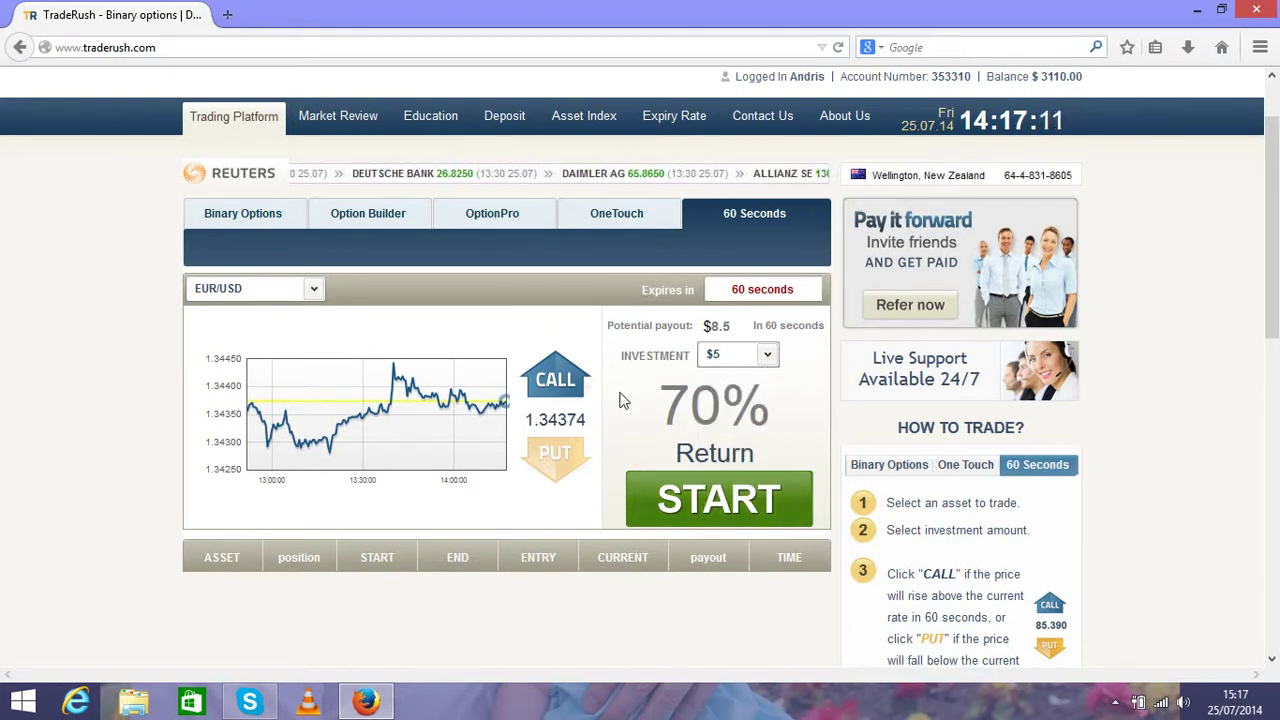
left_click(766, 356)
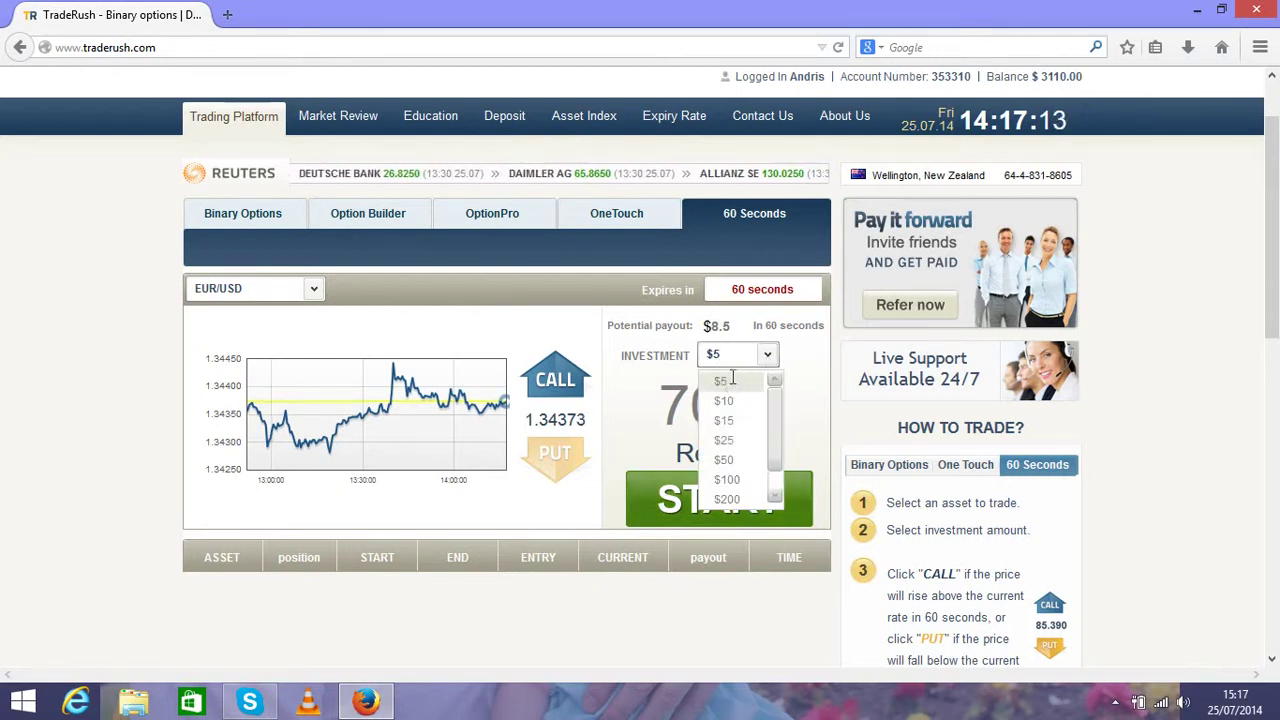
left_click(726, 381)
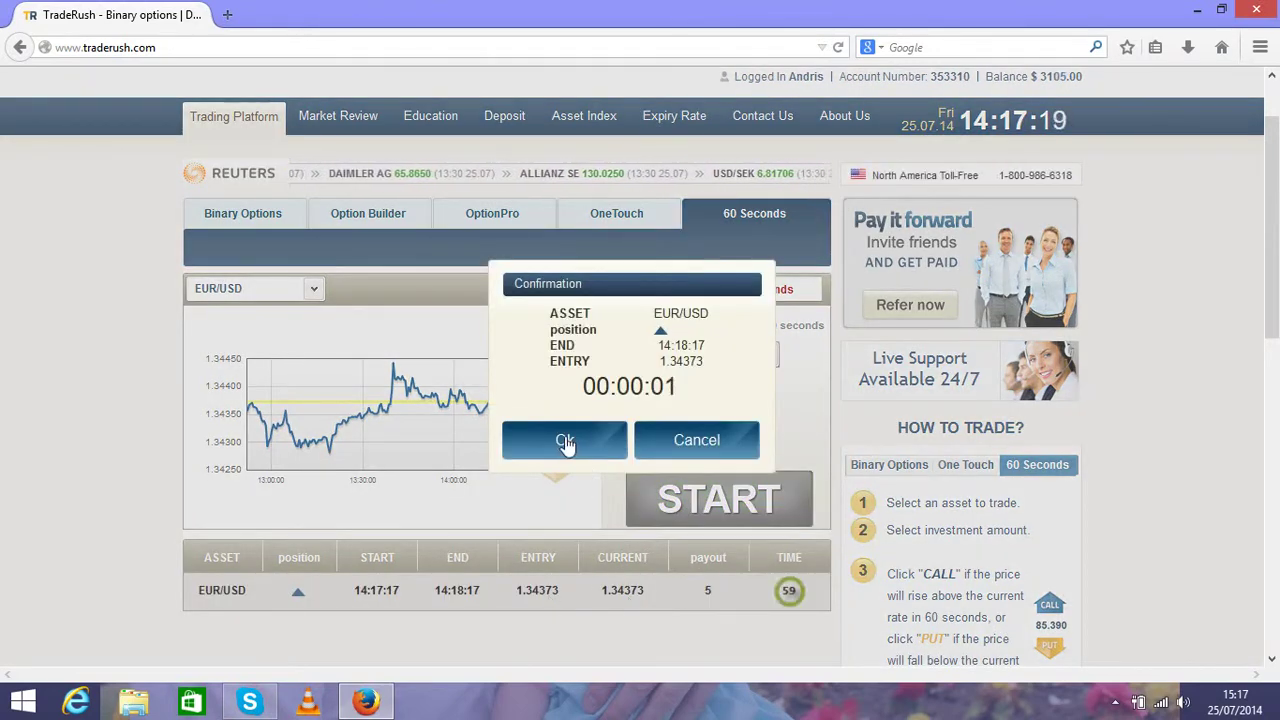
left_click(565, 443)
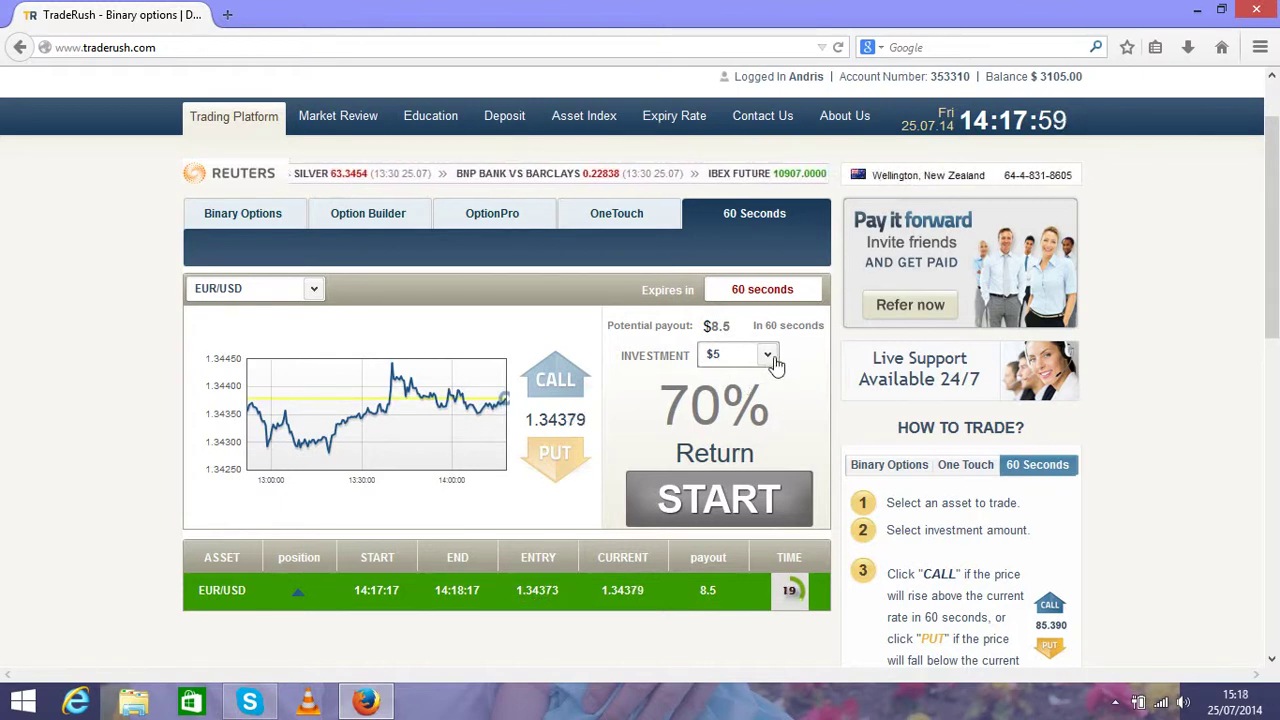
- Switch the stake to $15, then return it to $5 for the next trade
left_click(742, 362)
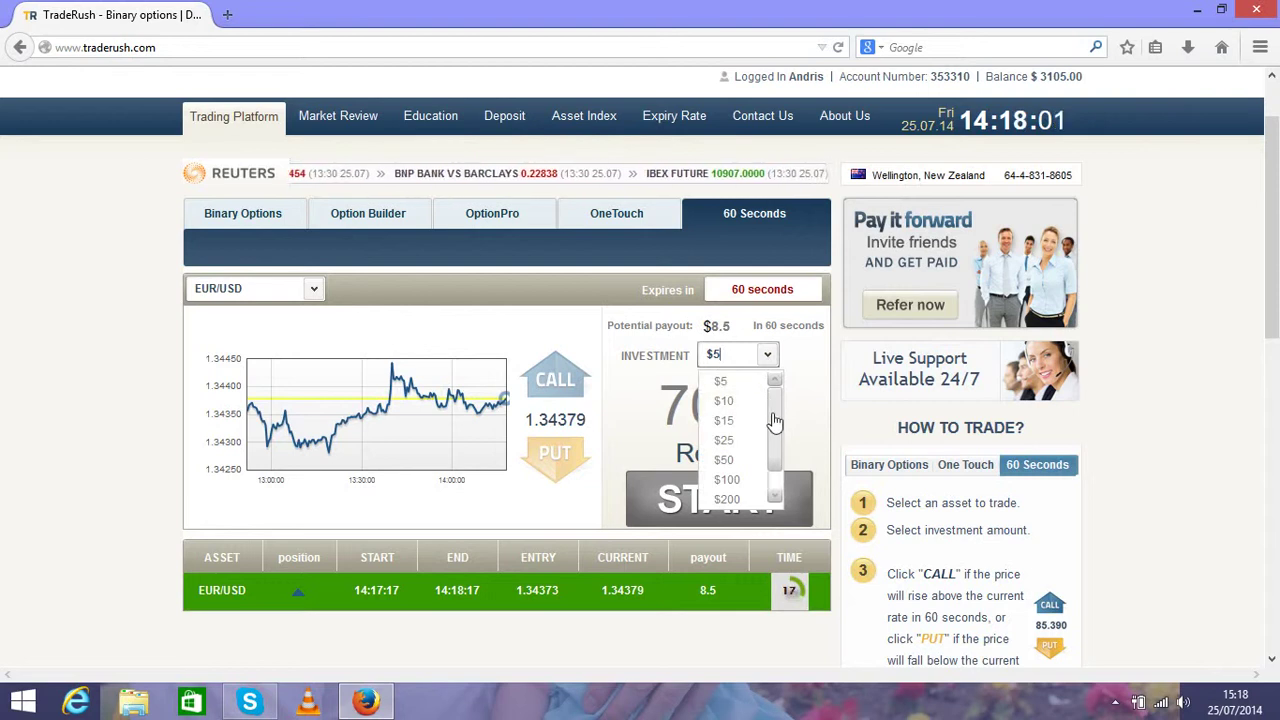
left_click_drag(774, 420, 775, 435)
left_click(733, 399)
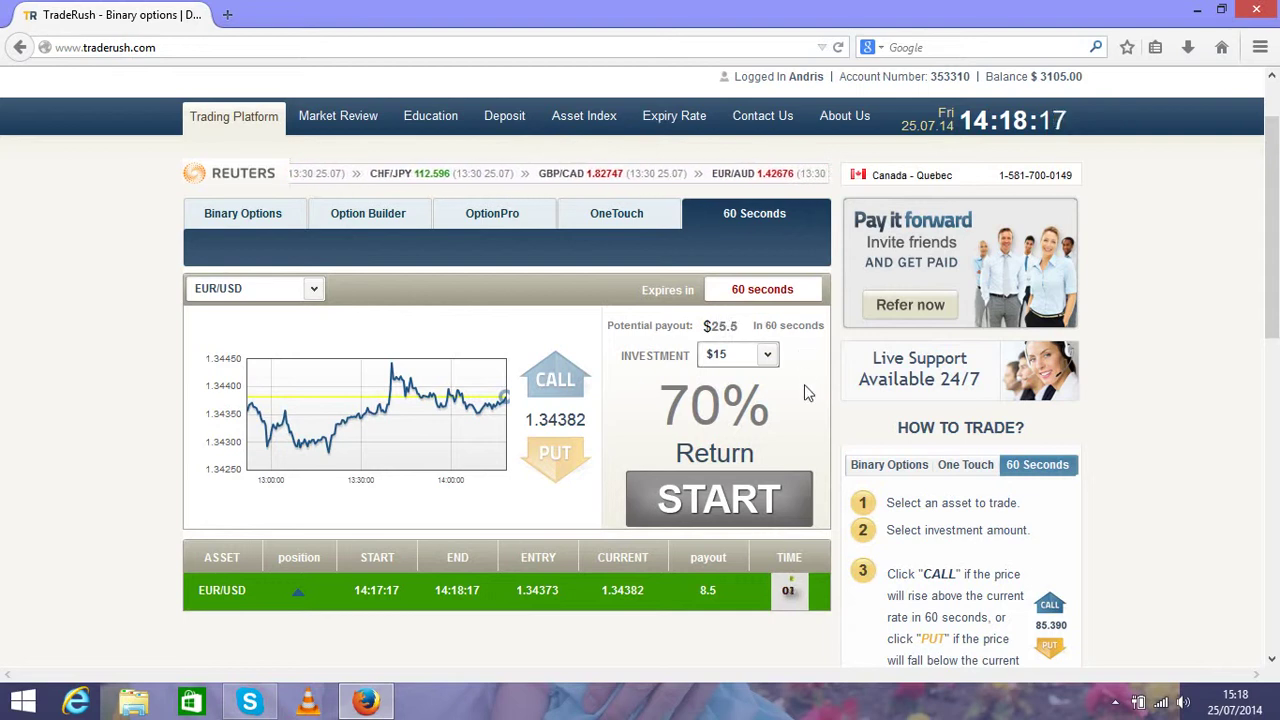
left_click(767, 355)
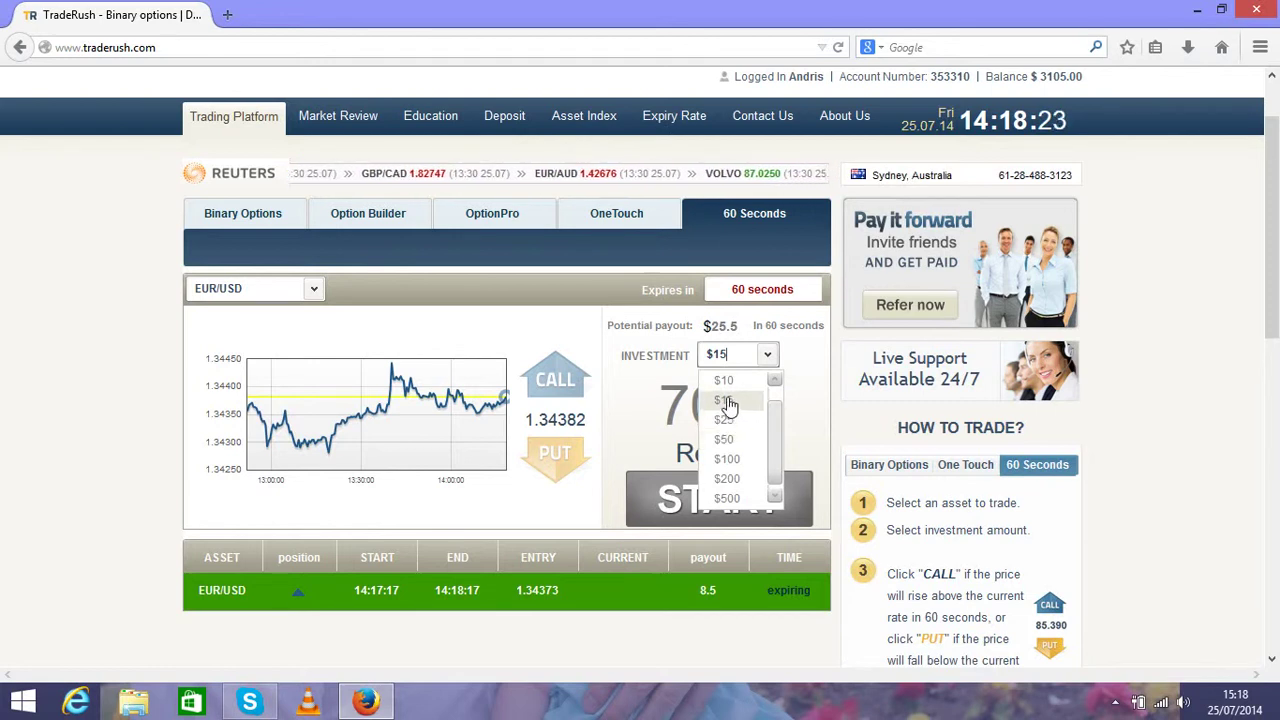
left_click(584, 505)
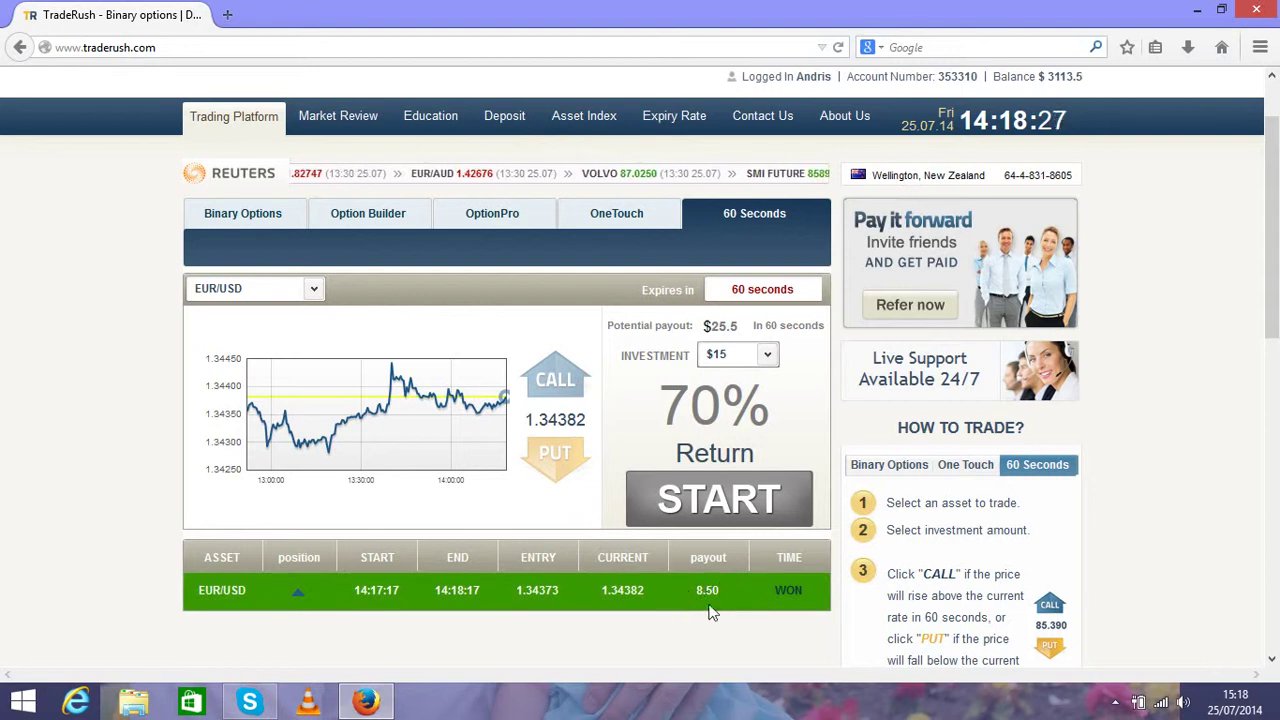
left_click(768, 360)
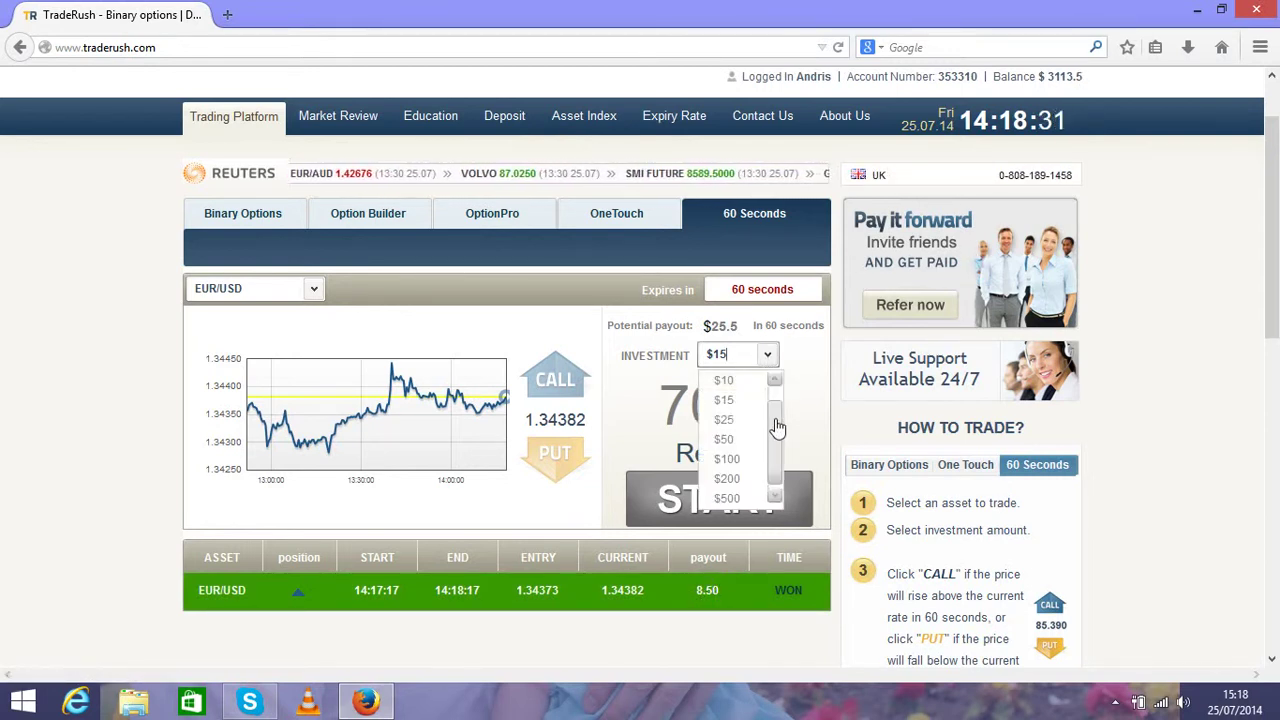
left_click(722, 383)
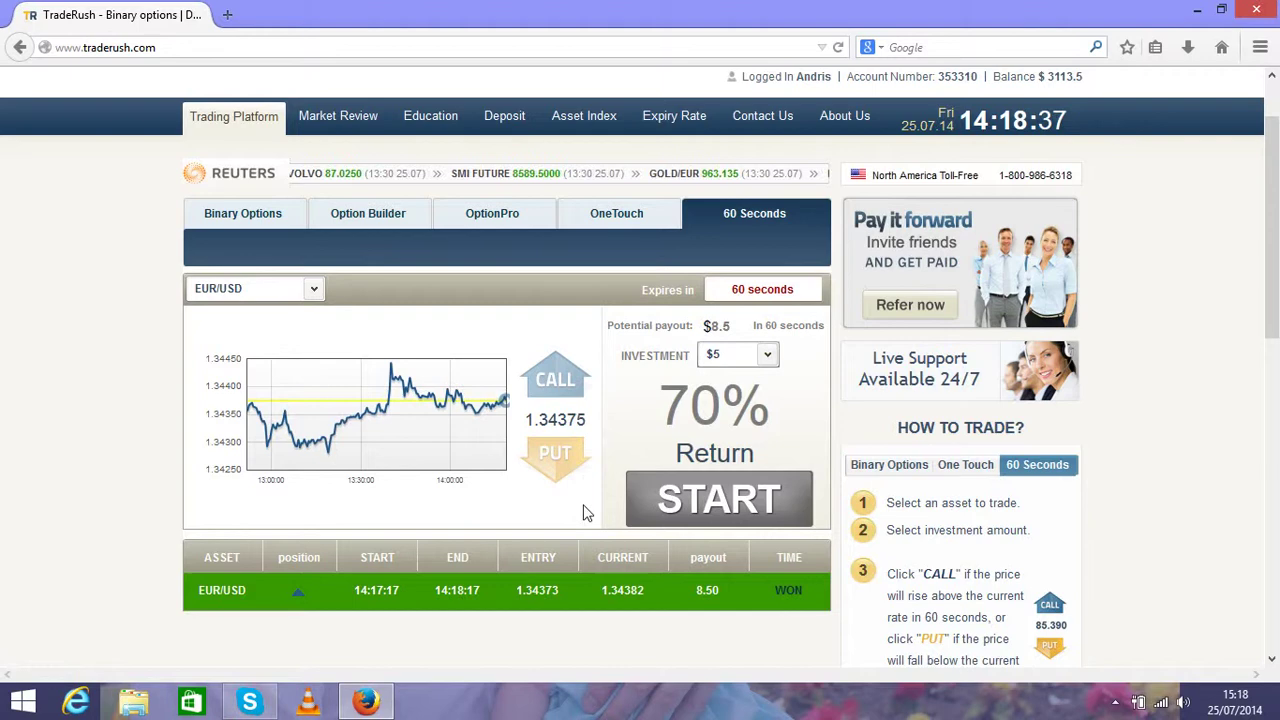
- Place and confirm a $5 EUR/USD PUT trade, entered at 1.34375
left_click(555, 455)
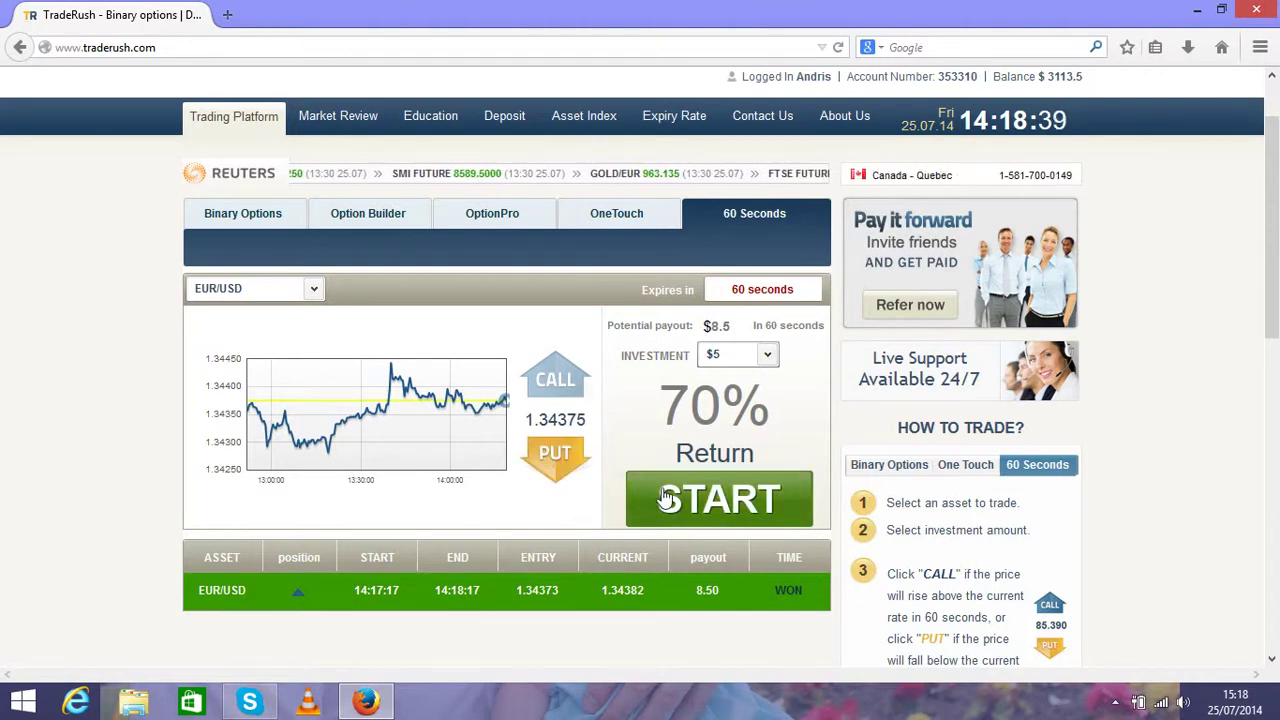
key("Return")
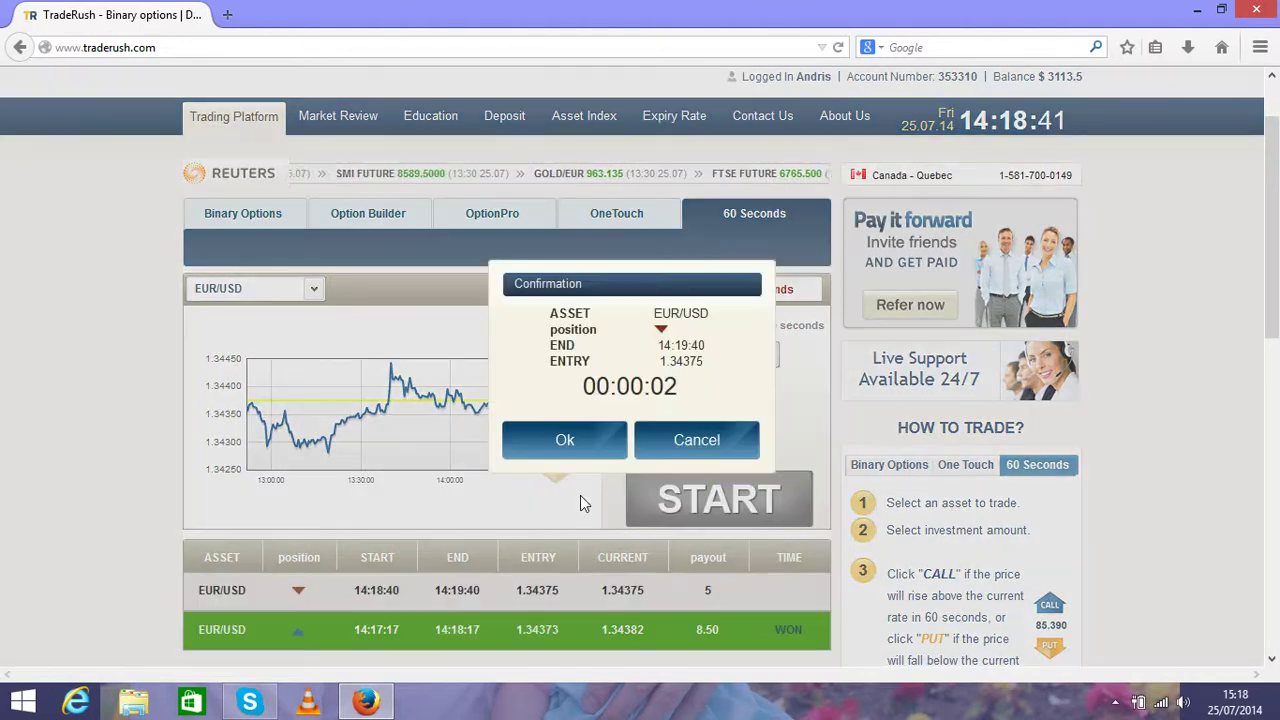
left_click(568, 442)
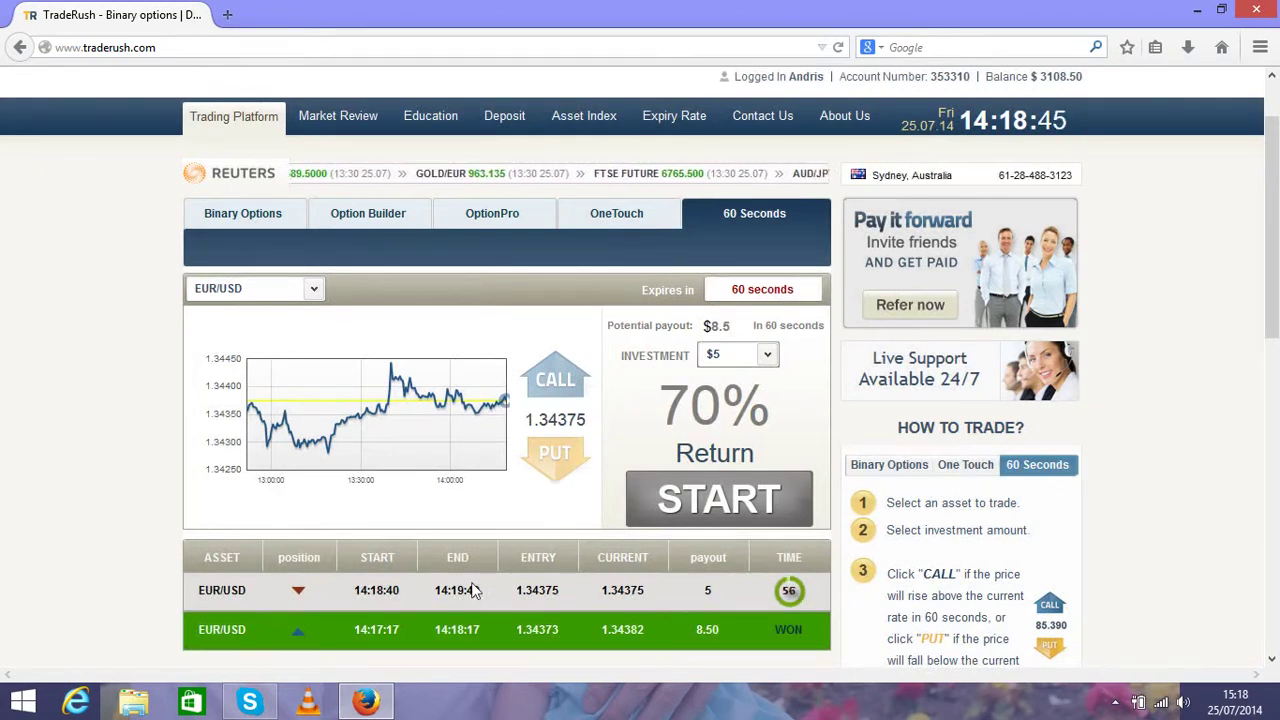
- Raise the stake to $15 for the next trade and keep it there
left_click(767, 354)
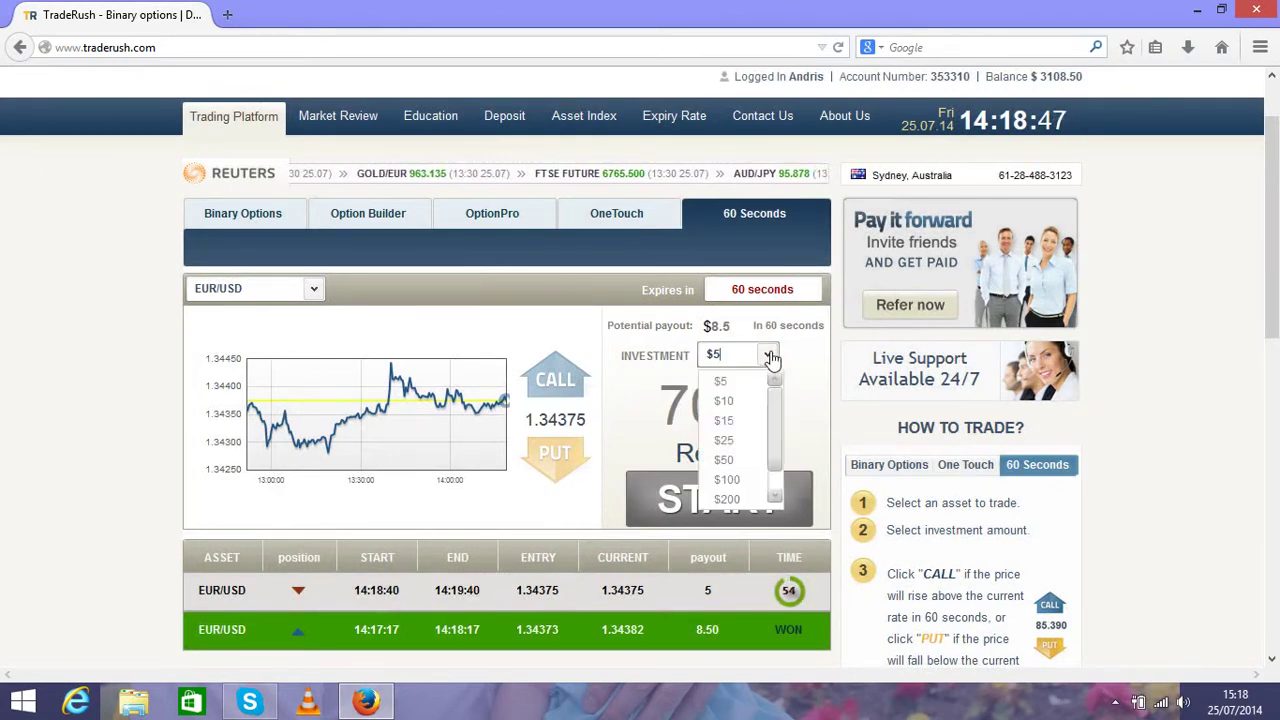
left_click(724, 420)
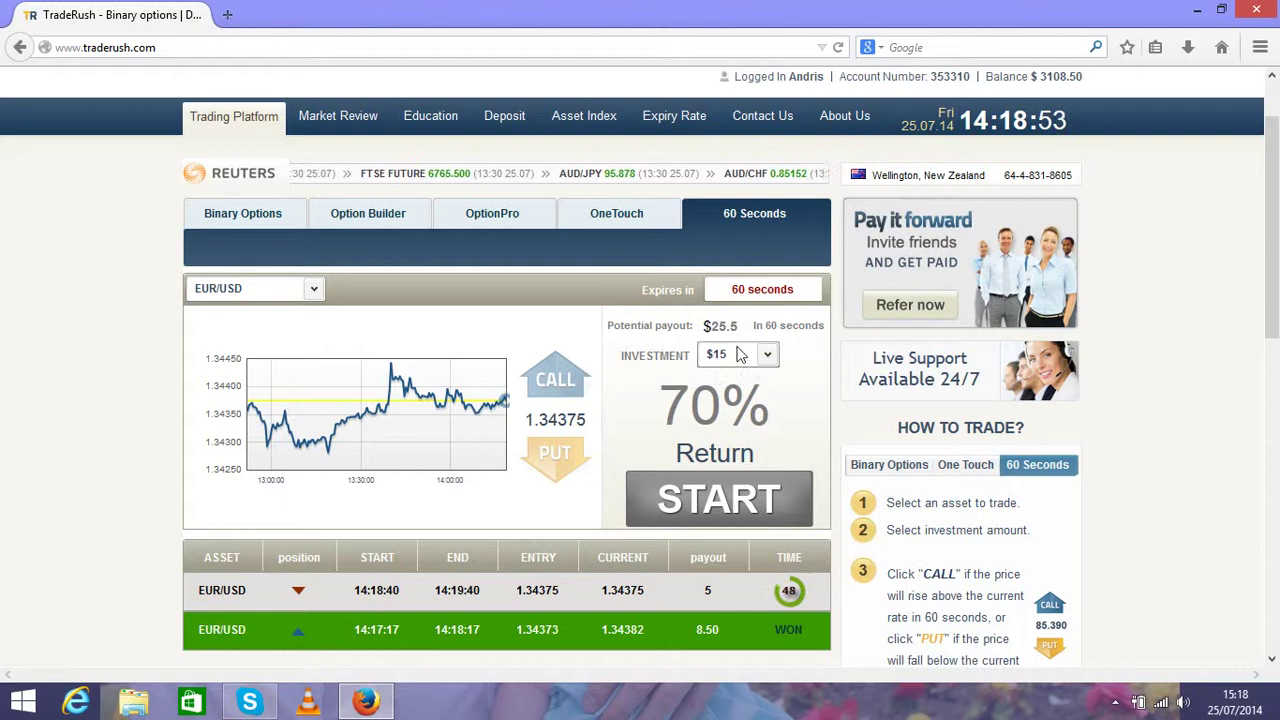
left_click(768, 358)
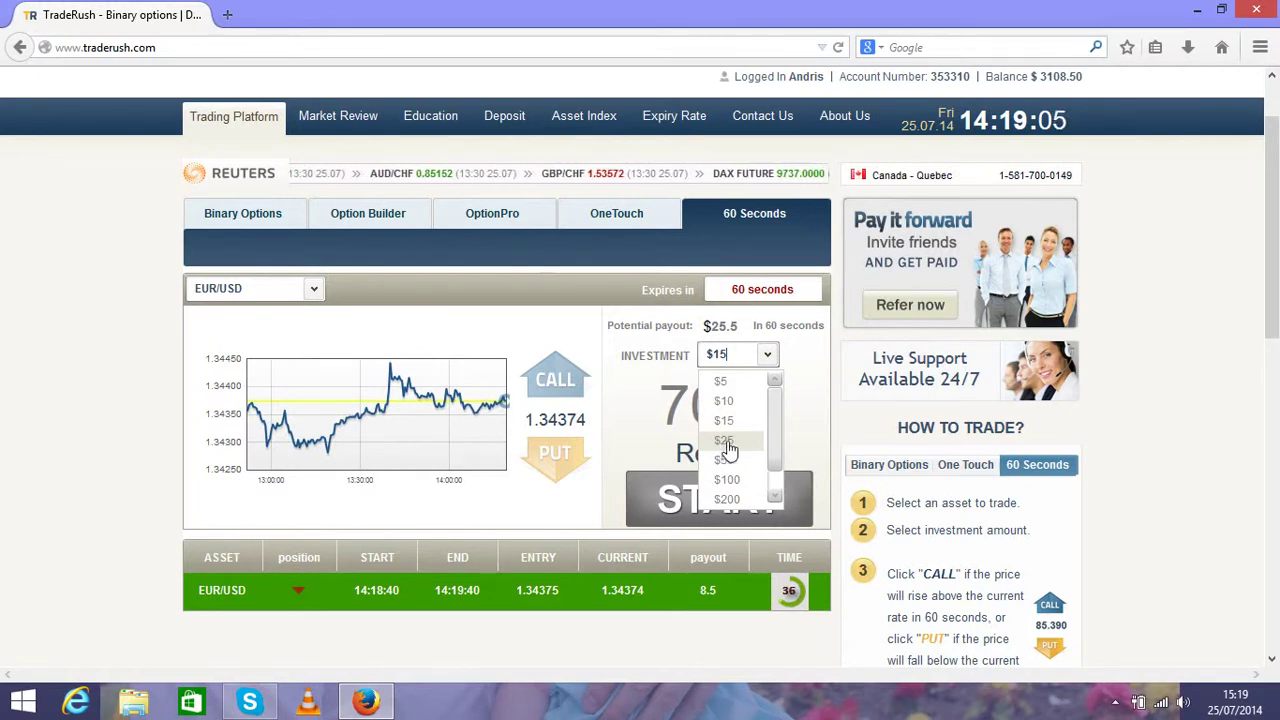
left_click(566, 508)
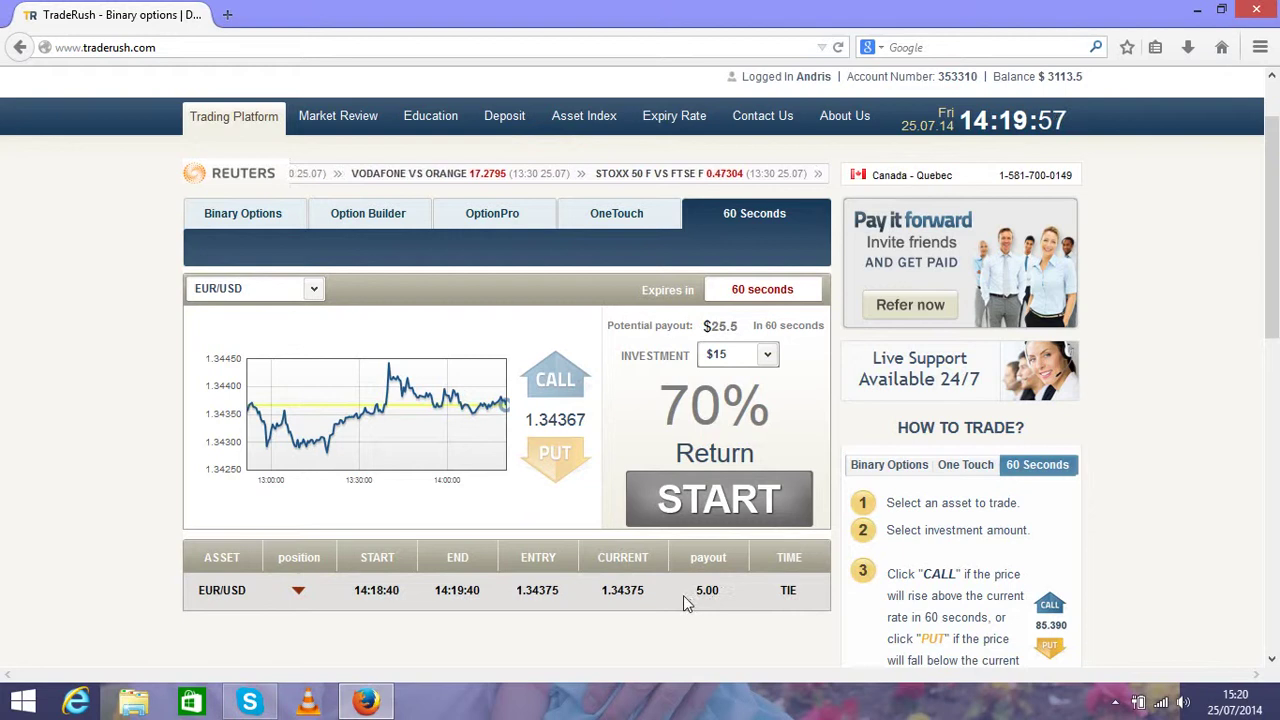
- Lower the stake to $5 and start a EUR/USD PUT trade at 1.34365
left_click(767, 355)
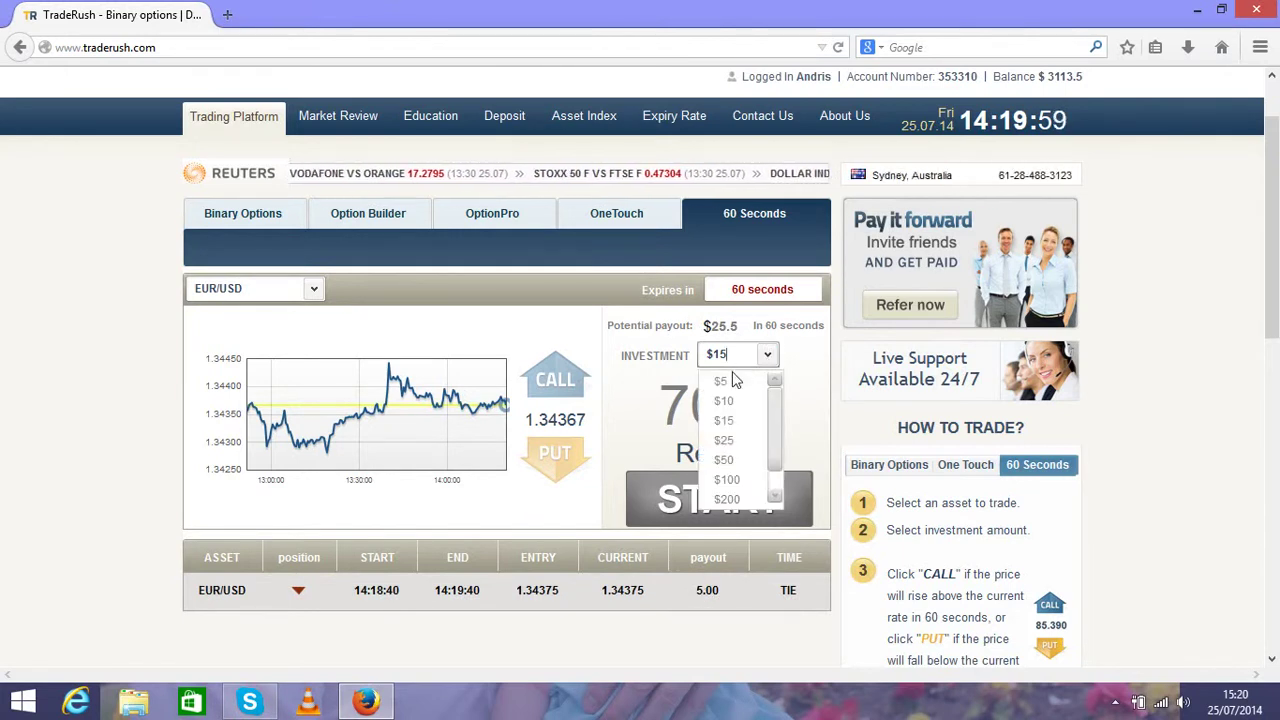
left_click(732, 371)
left_click(768, 357)
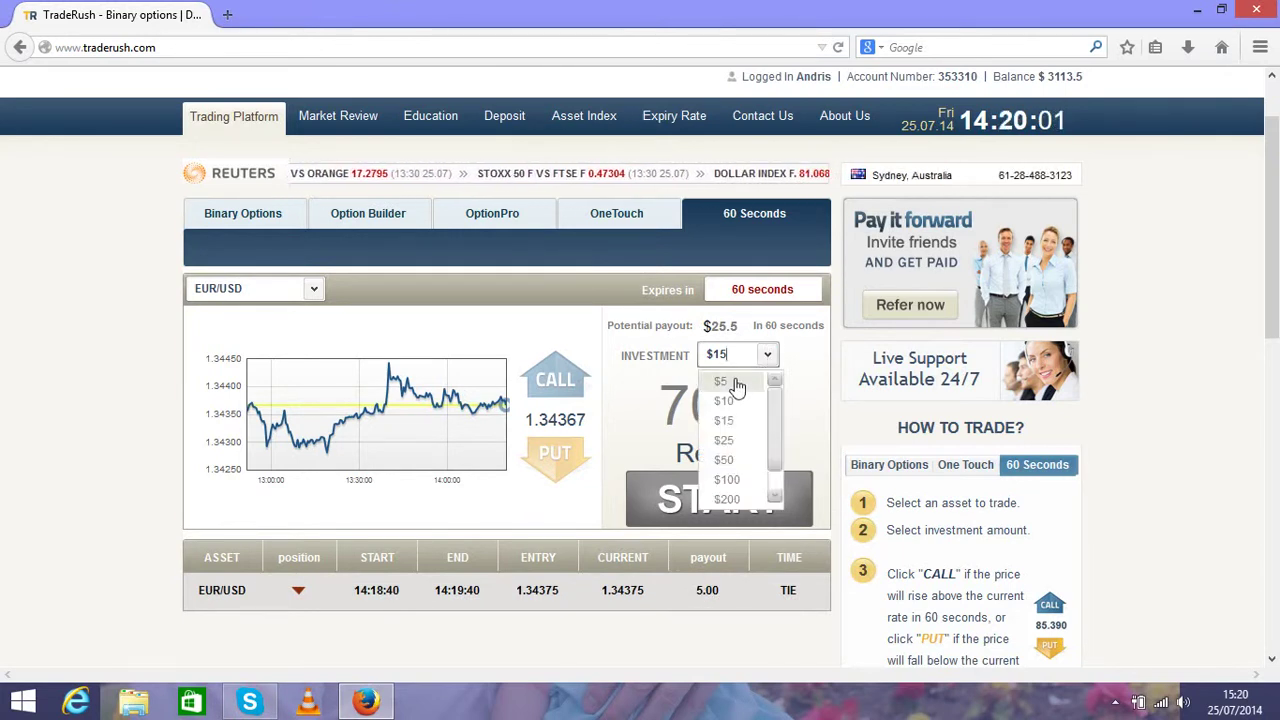
left_click(736, 387)
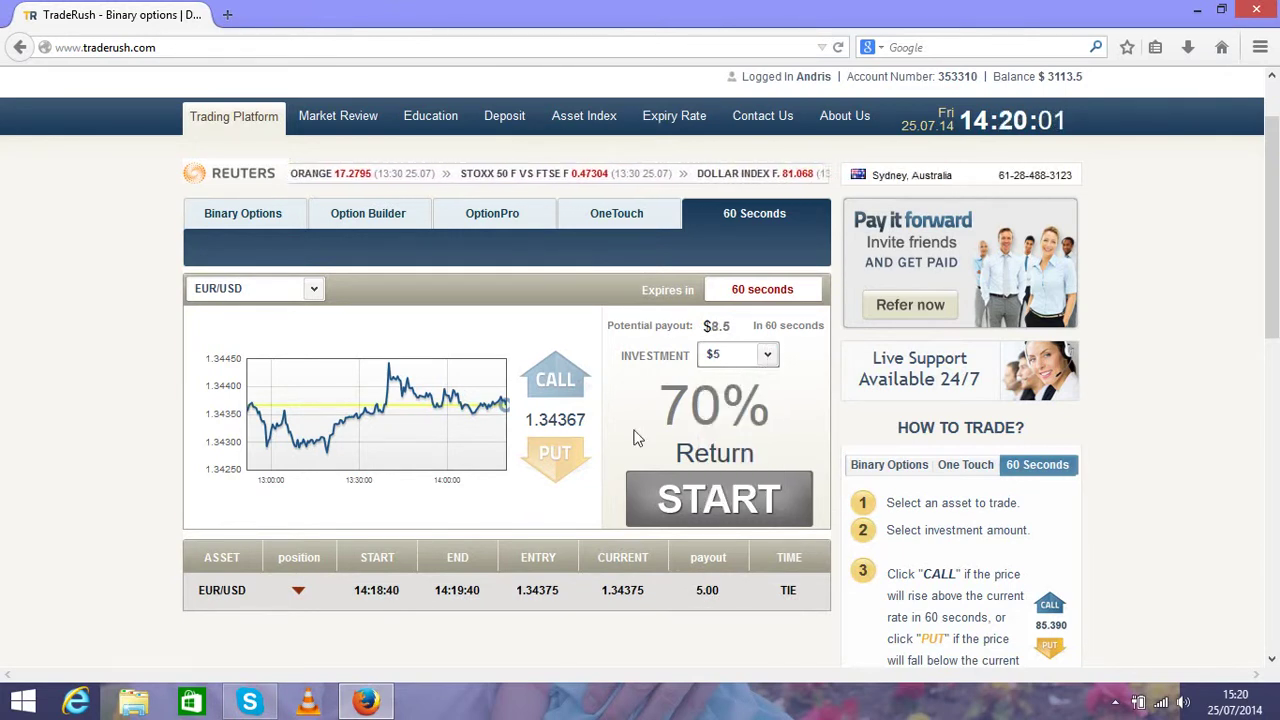
left_click(678, 515)
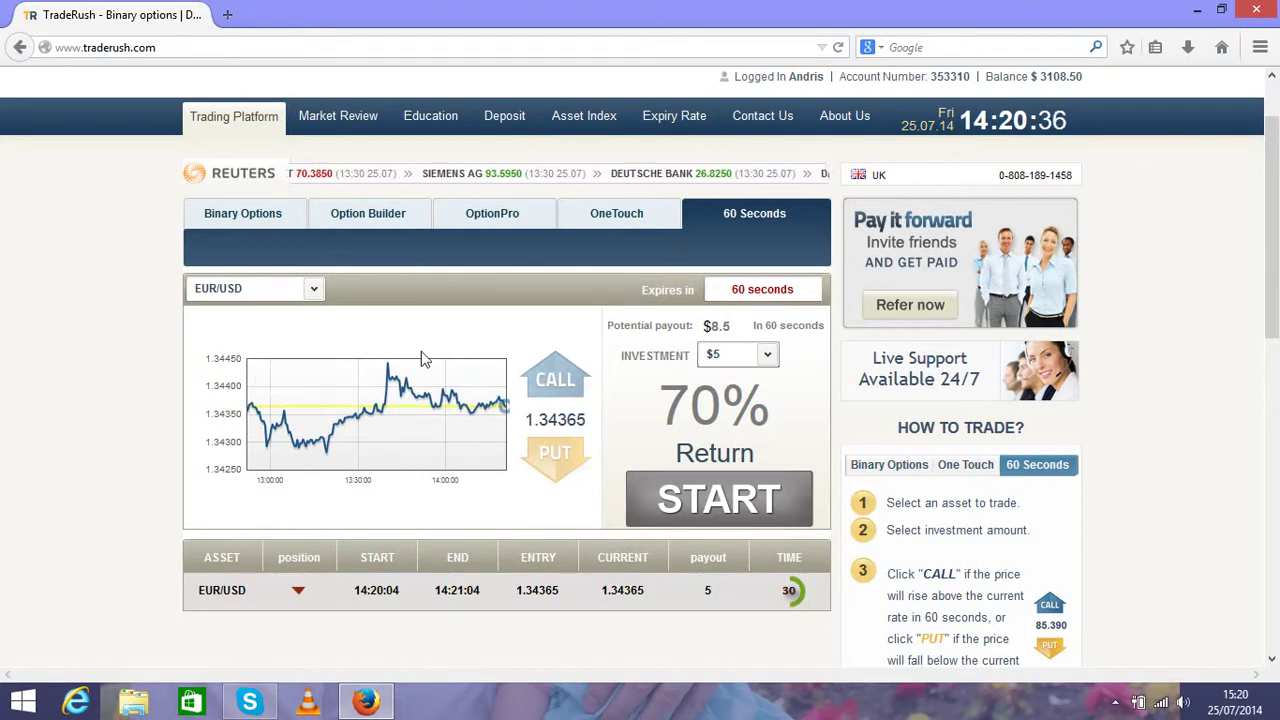
- Browse the asset list and leave EUR/USD selected while the $5 put trade runs
left_click(313, 288)
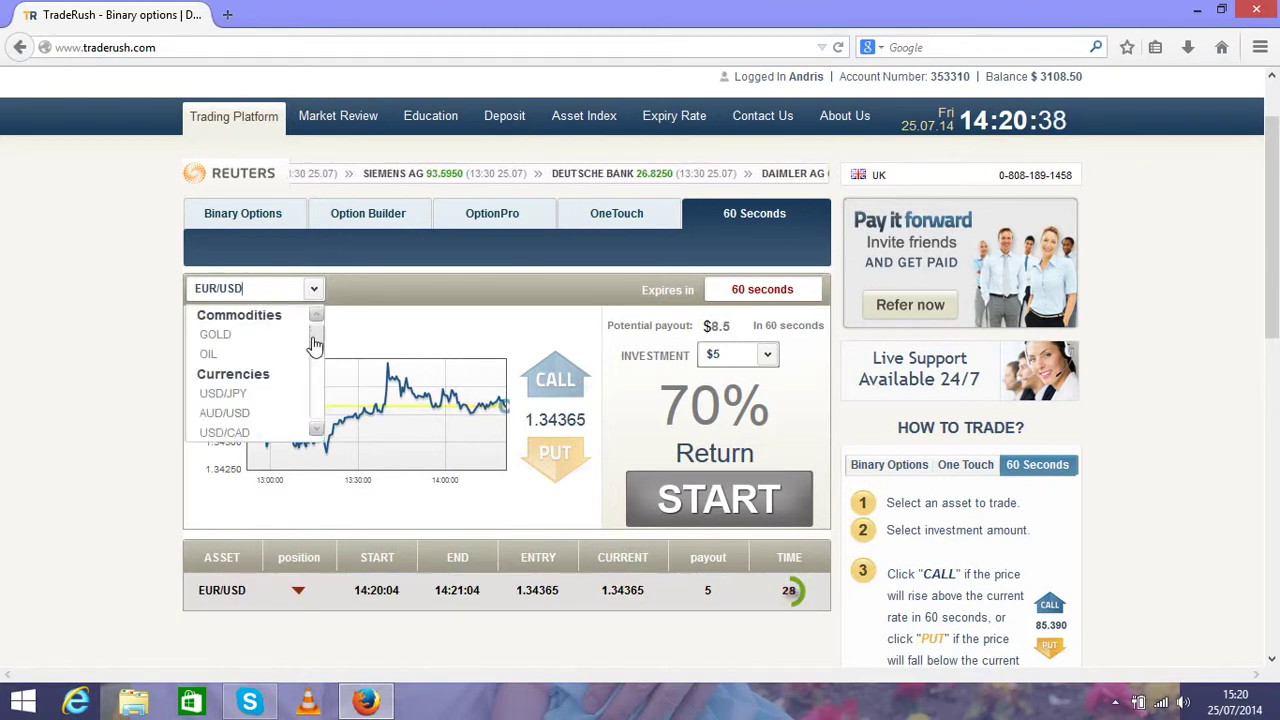
left_click_drag(315, 345, 349, 331)
left_click(365, 333)
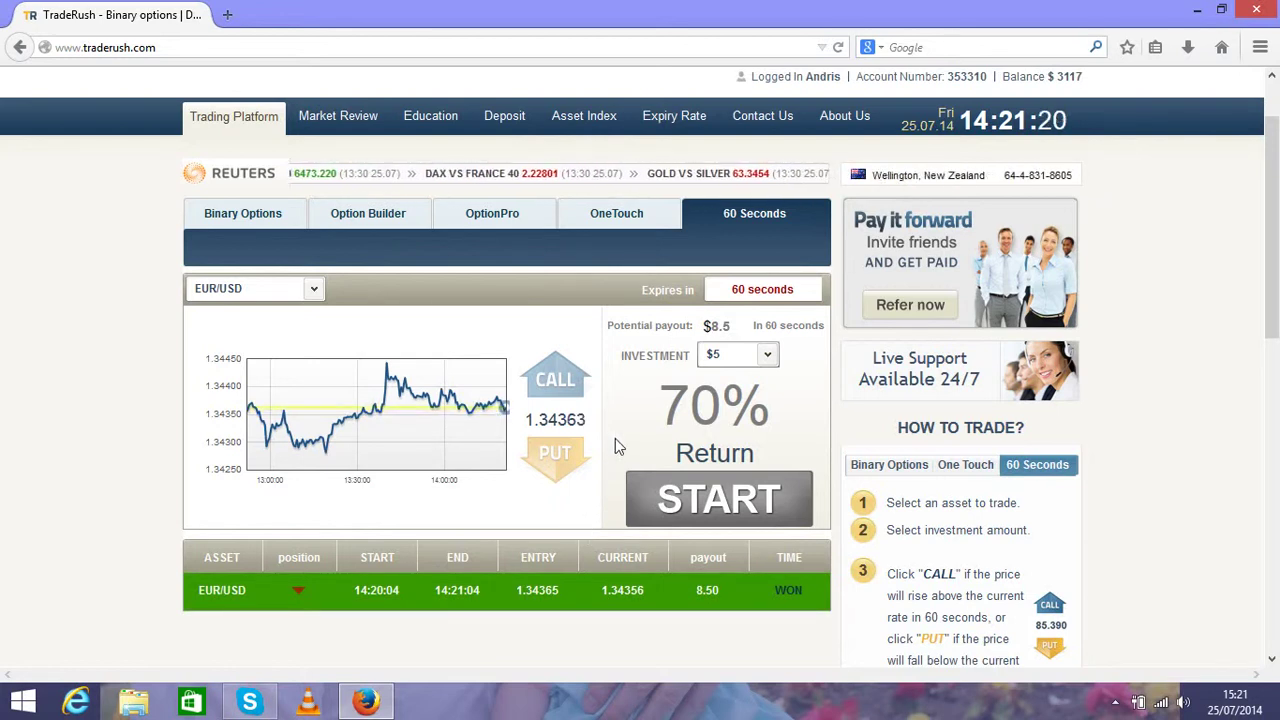
left_click(767, 362)
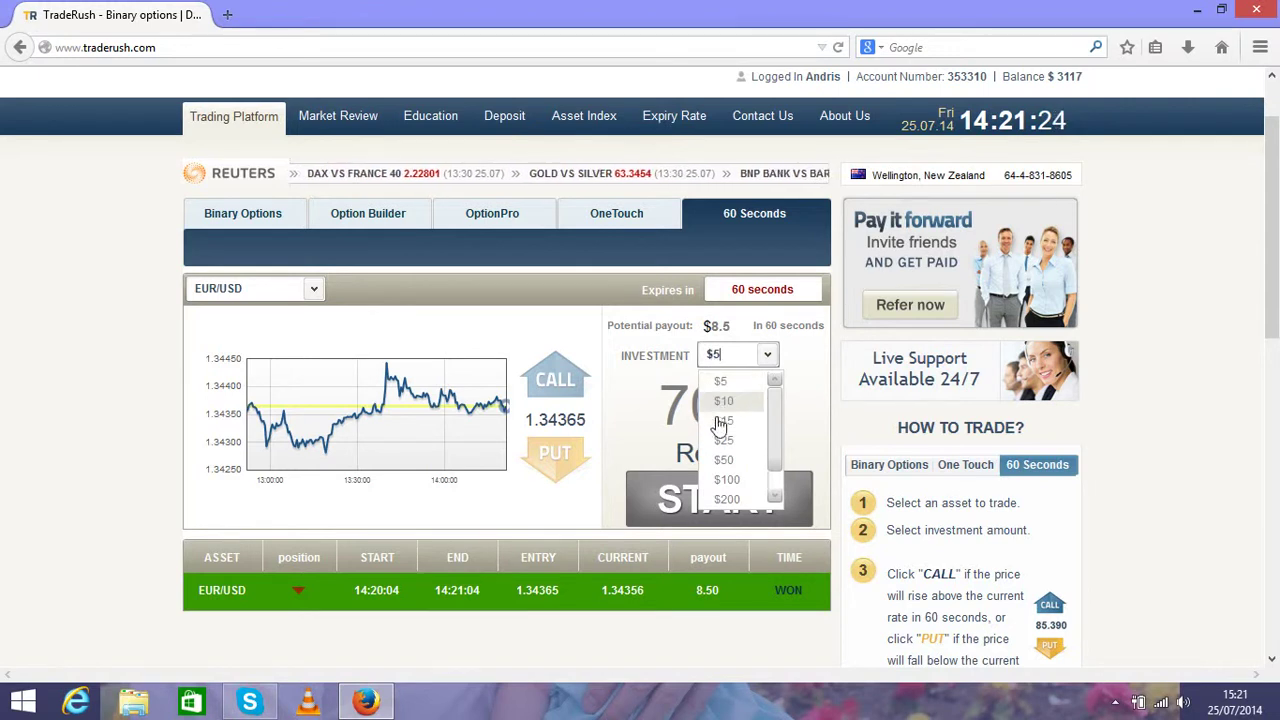
left_click(512, 515)
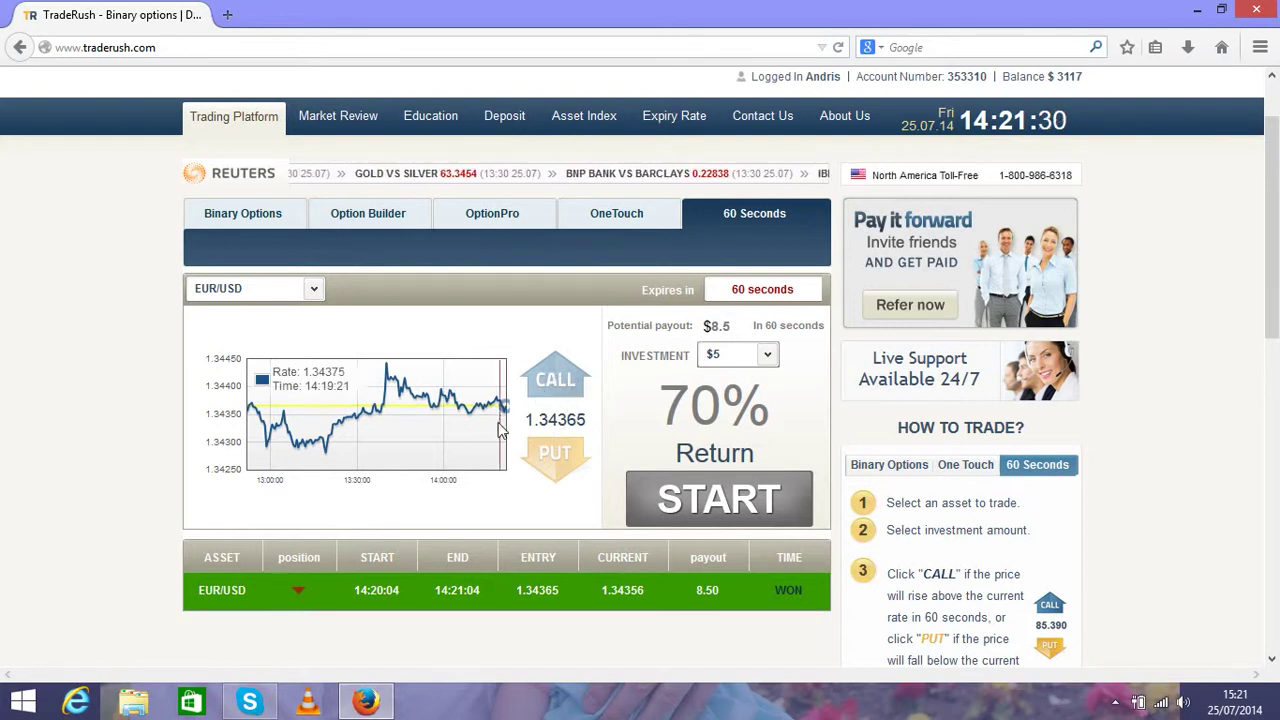
left_click(767, 357)
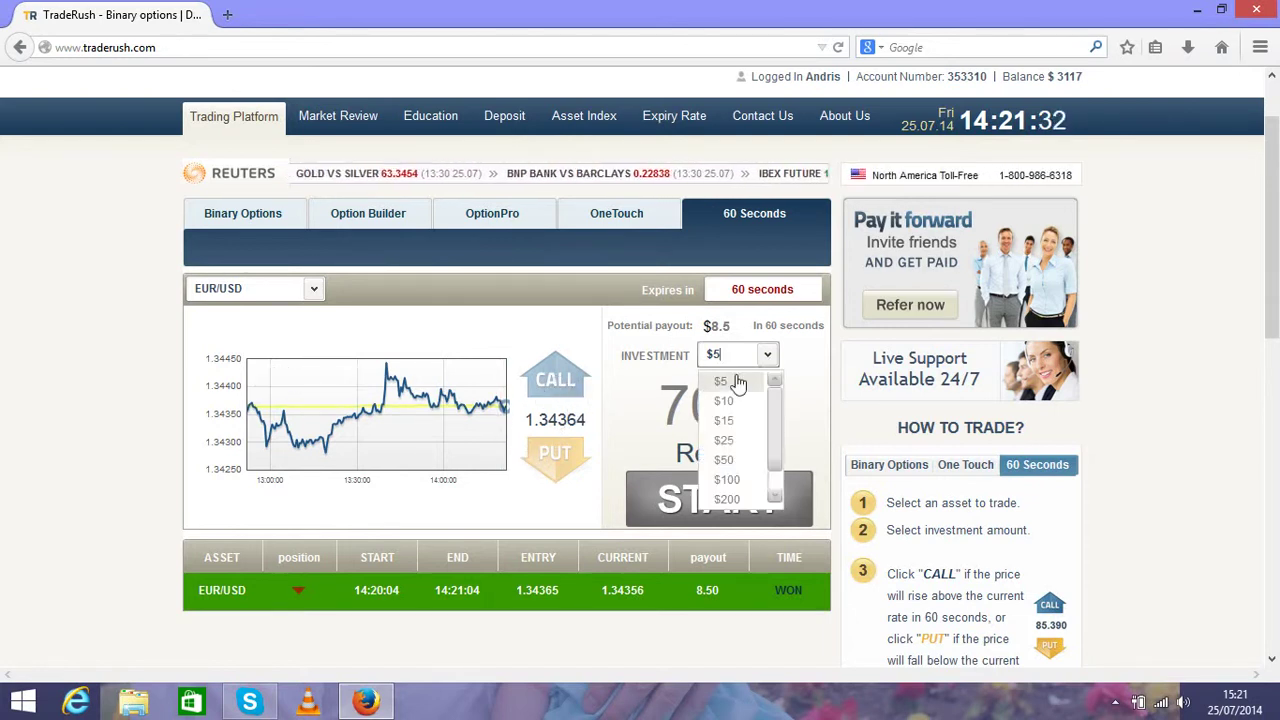
left_click(724, 381)
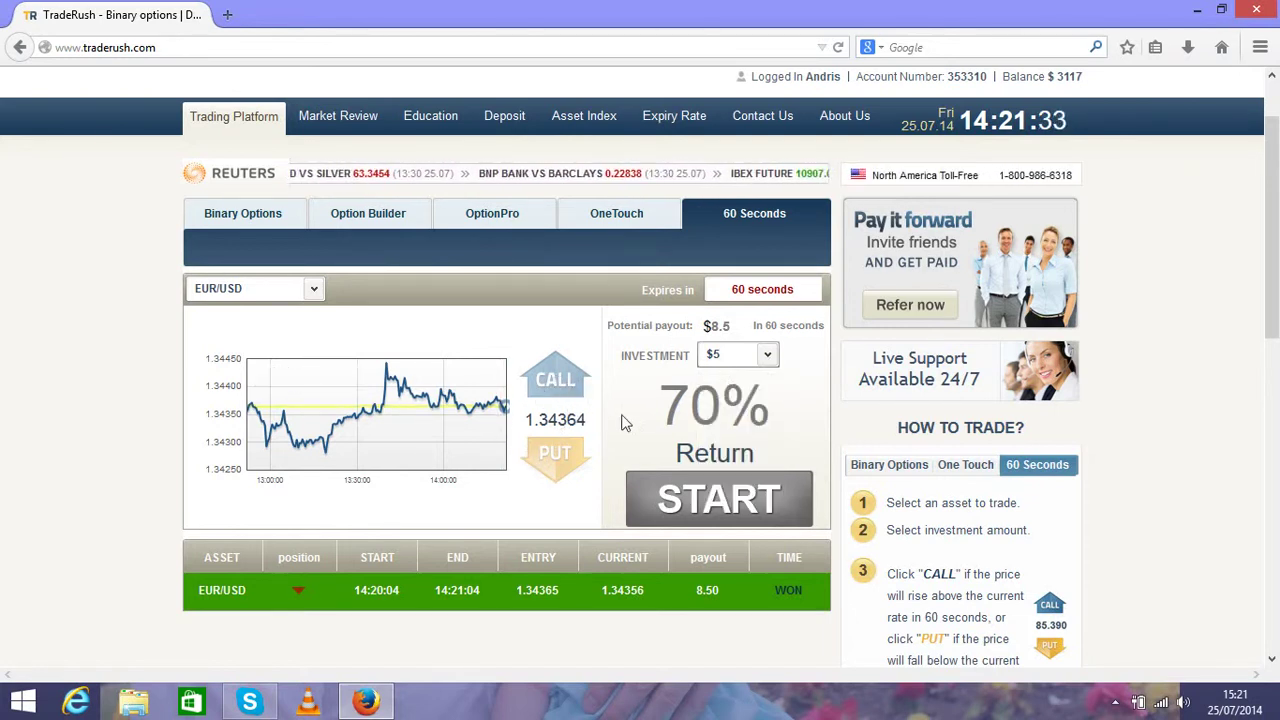
- Place and confirm a $5 EUR/USD CALL trade entered at 1.34365
left_click(557, 383)
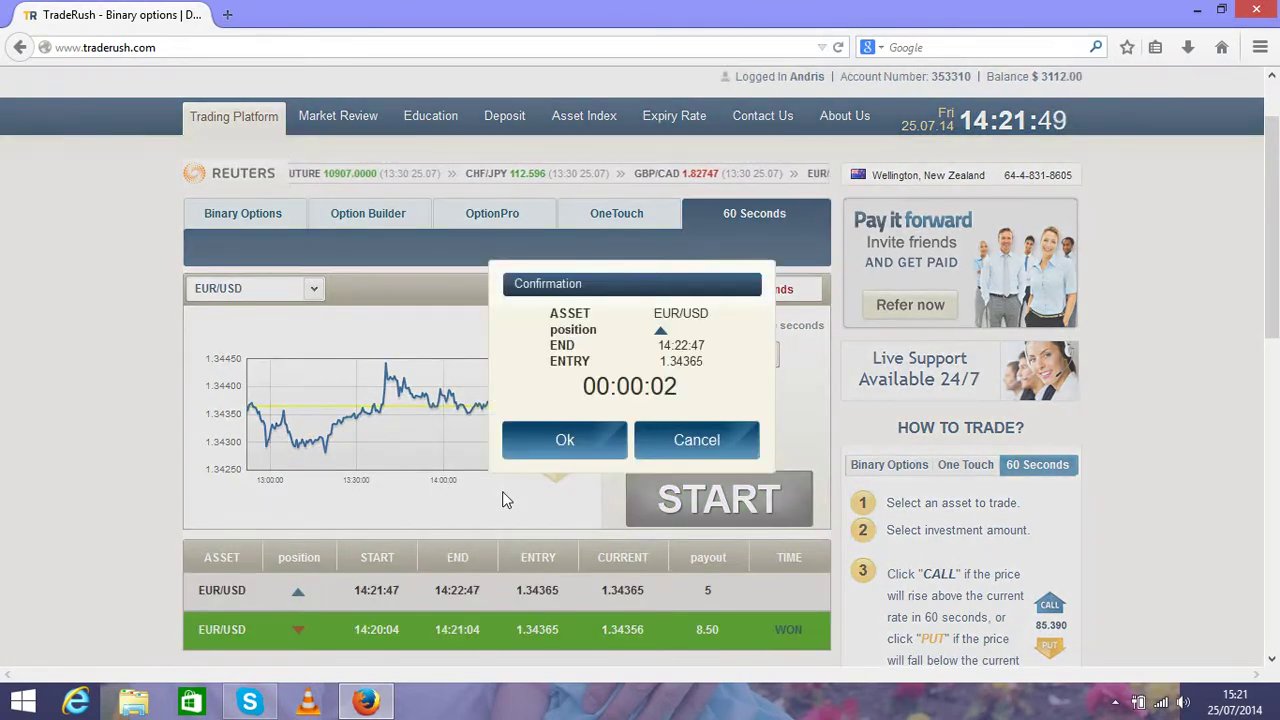
left_click(556, 448)
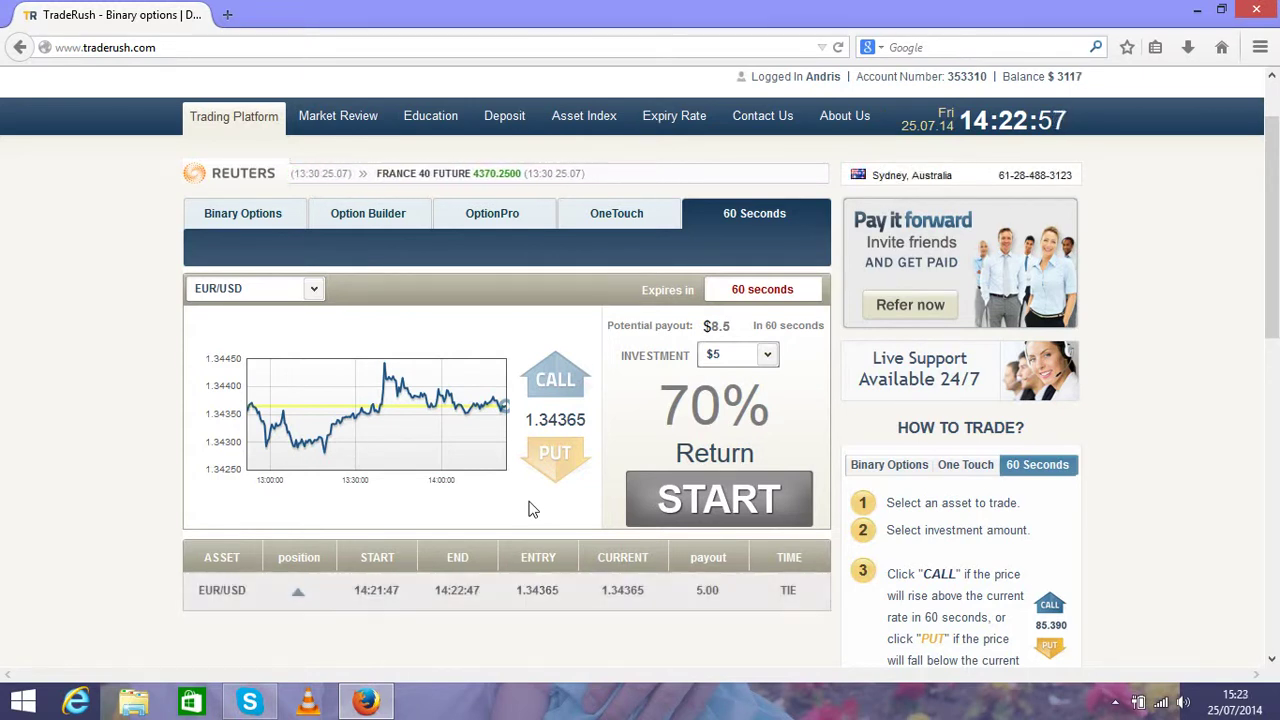
- Keep the stake at $5 and start a 60-second EUR/USD PUT trade
left_click(762, 358)
left_click(724, 382)
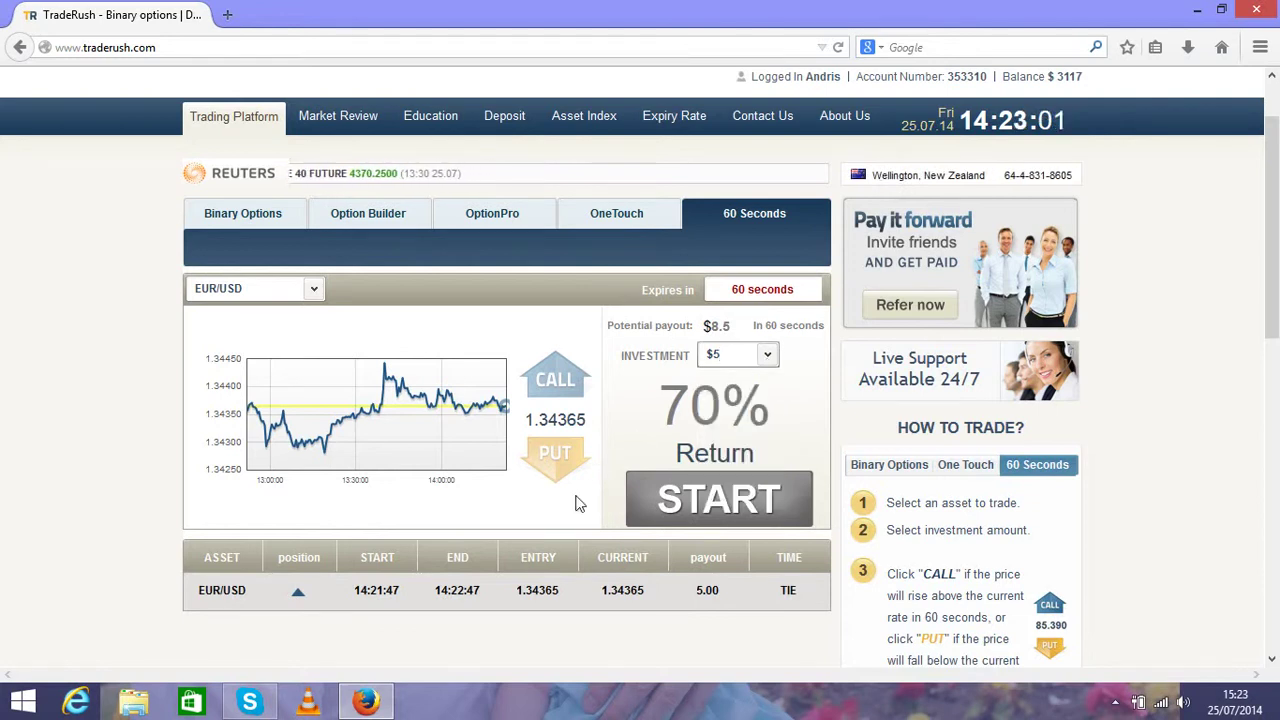
left_click(558, 455)
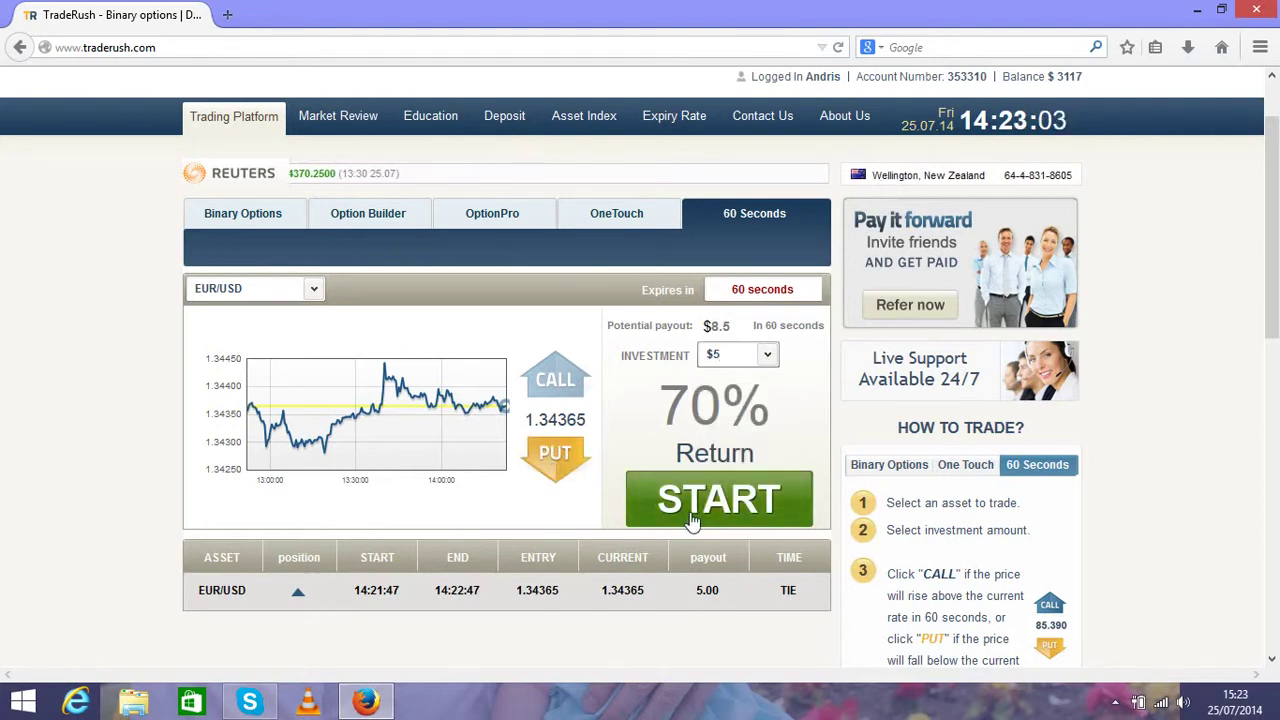
left_click(690, 520)
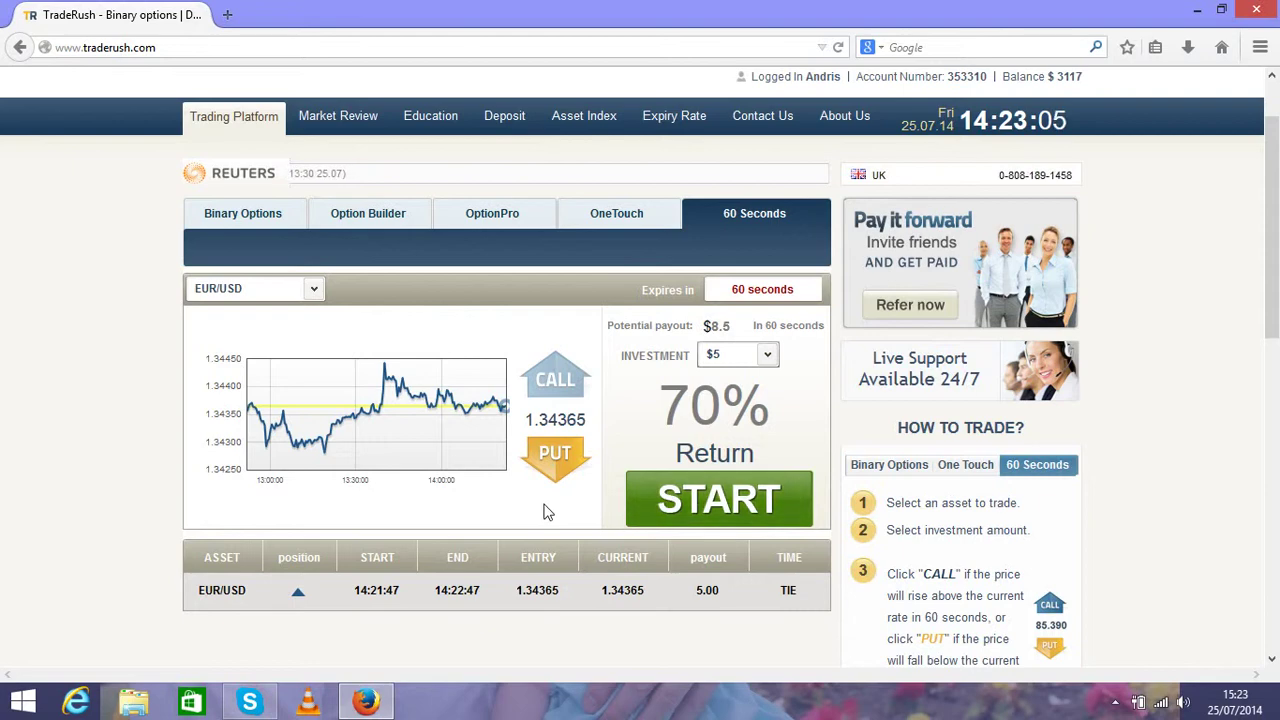